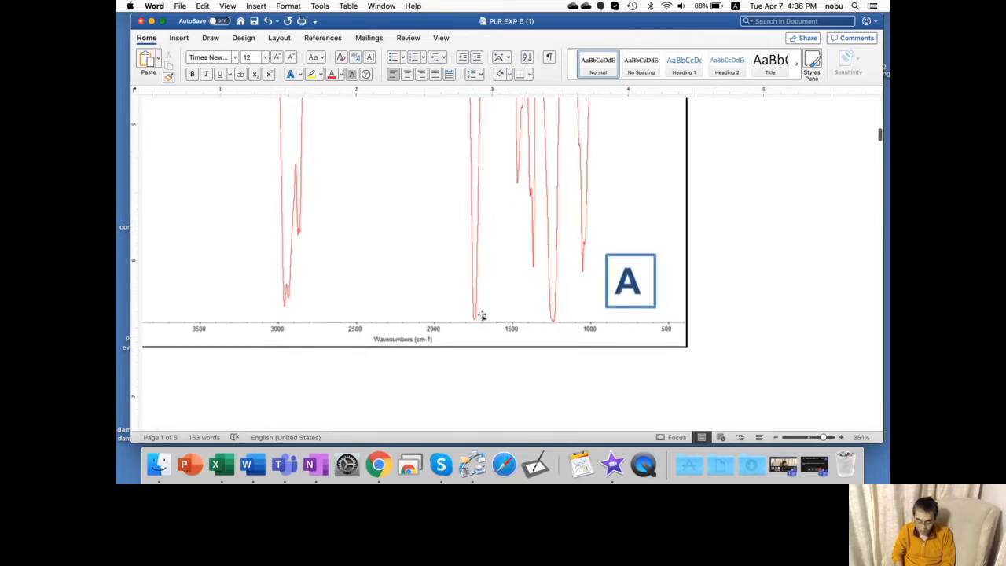
Try labelling the strong peak between 2000 and 1500 cm-1 in spectrum A with a handwritten black C=O, and erase the ink.
{"action": "scroll", "coordinate": [481, 332], "scroll_direction": "up", "scroll_amount": 2}
{"action": "scroll", "coordinate": [481, 332], "scroll_direction": "up", "scroll_amount": 4}
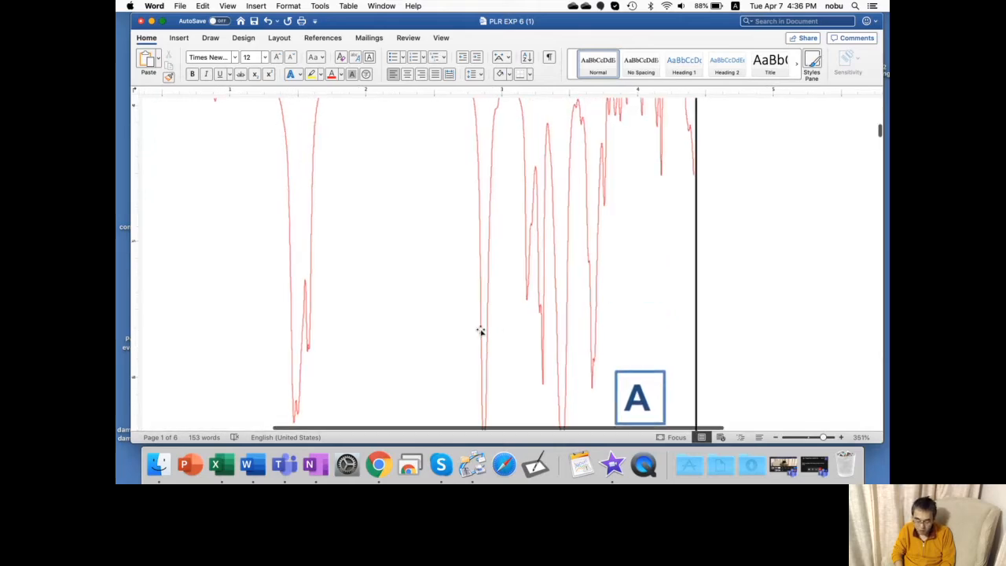
{"action": "scroll", "coordinate": [481, 332], "scroll_direction": "down", "scroll_amount": 1}
{"action": "scroll", "coordinate": [481, 332], "scroll_direction": "down", "scroll_amount": 6}
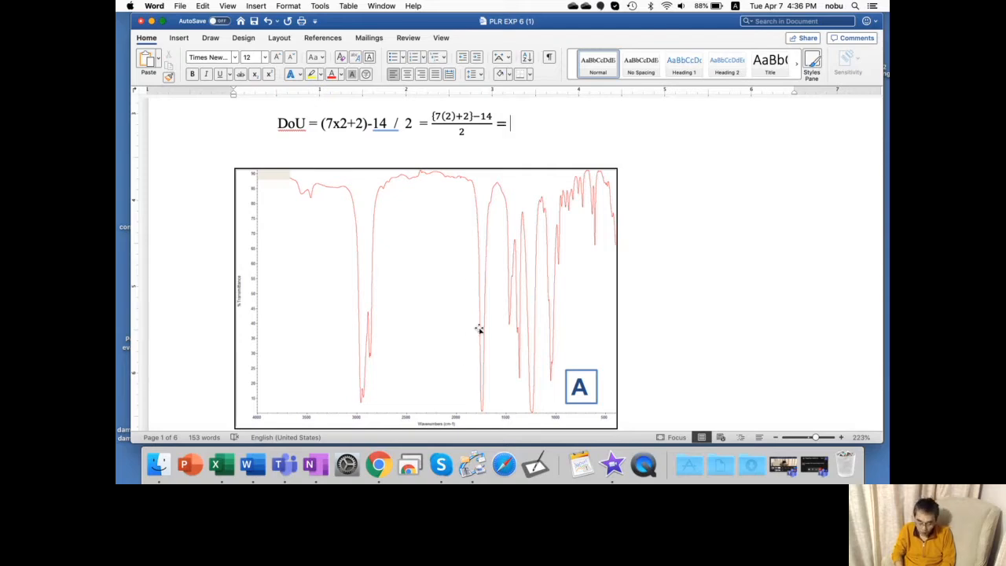
{"action": "left_click", "coordinate": [179, 38]}
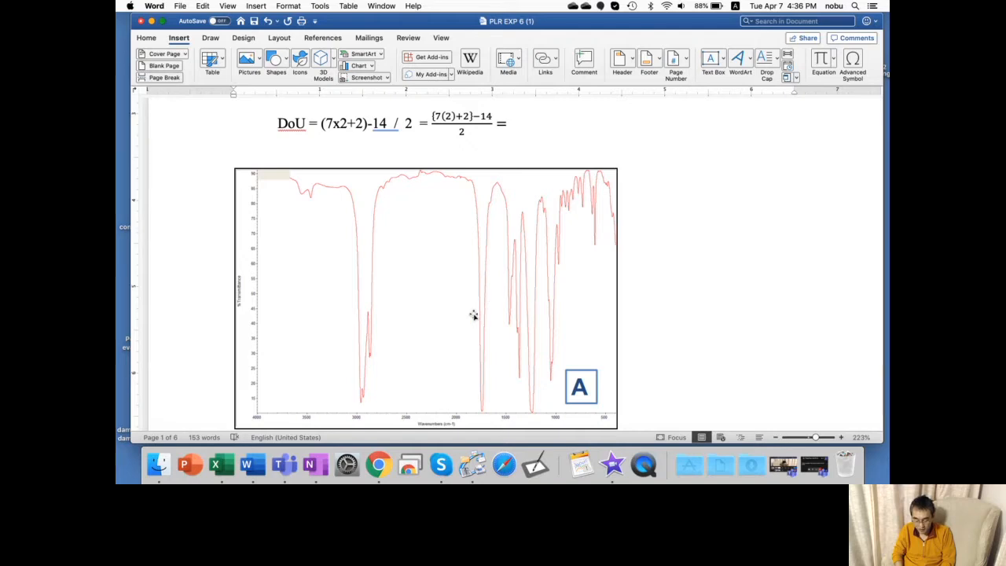
{"action": "left_click", "coordinate": [211, 40]}
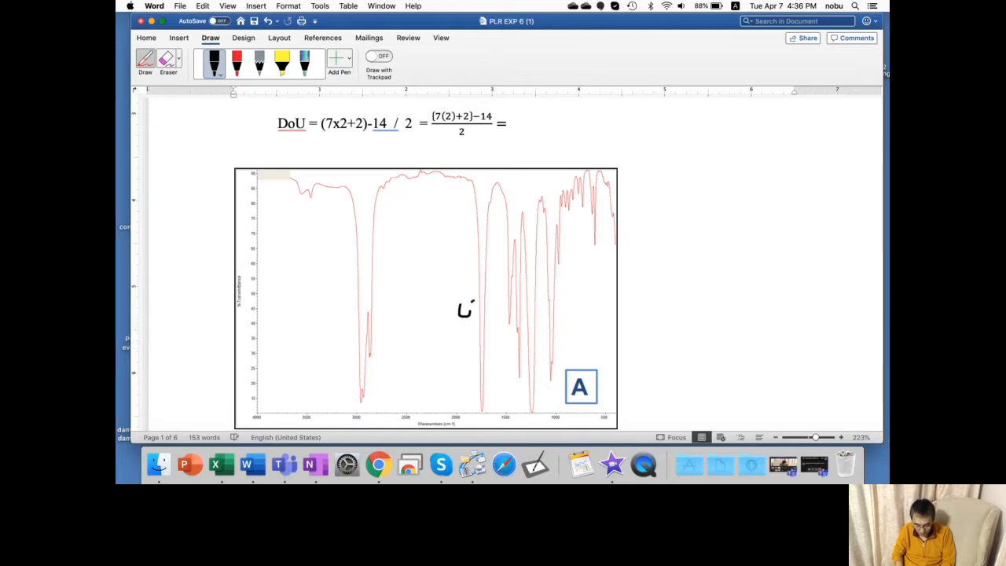
{"action": "left_click_drag", "start_coordinate": [484, 290], "coordinate": [485, 300]}
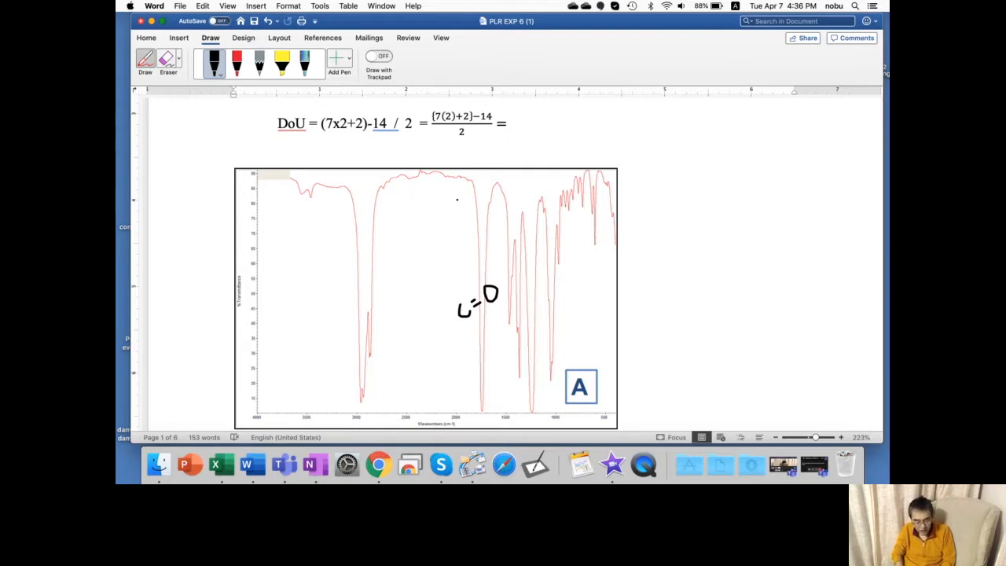
{"action": "left_click", "coordinate": [165, 59]}
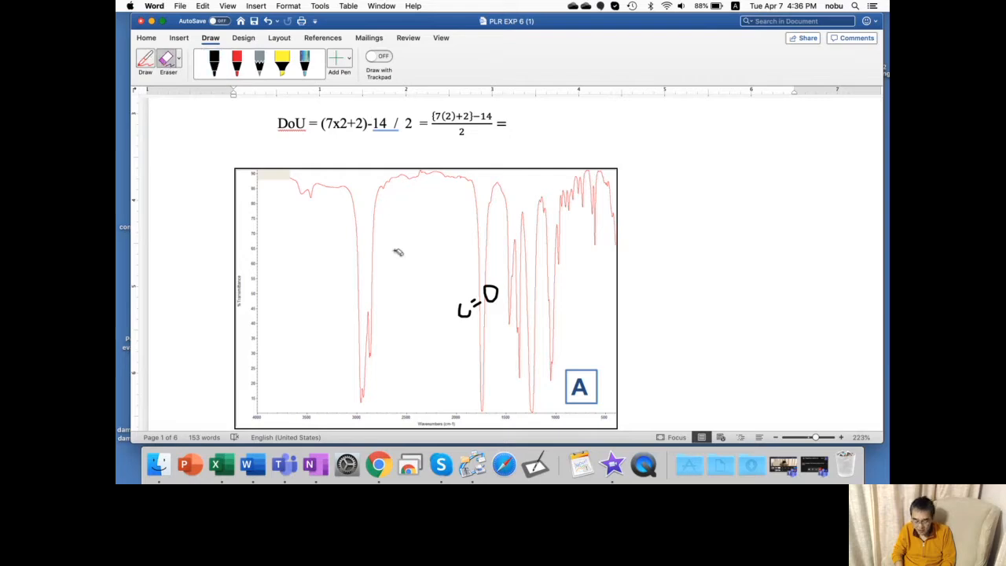
{"action": "mouse_move", "coordinate": [456, 307]}
{"action": "left_mouse_down"}
{"action": "mouse_move", "coordinate": [467, 326]}
{"action": "mouse_move", "coordinate": [489, 291]}
{"action": "left_mouse_up"}
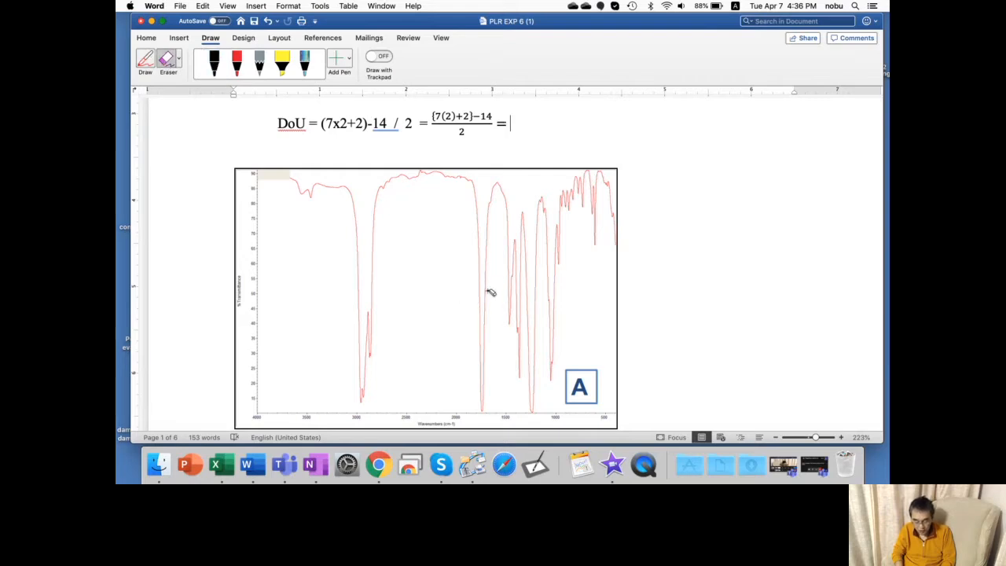
Draw a text box about 0.3 by 0.5 inches over the peak between 2000 and 1500 cm-1 and enter "C=".
{"action": "left_click", "coordinate": [179, 37]}
{"action": "left_click", "coordinate": [711, 59]}
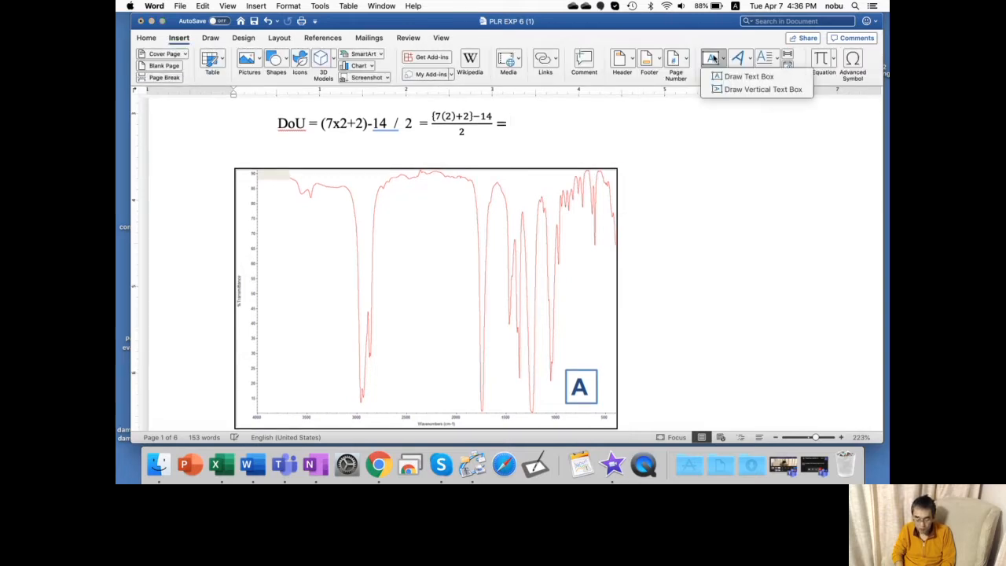
{"action": "left_click", "coordinate": [717, 76]}
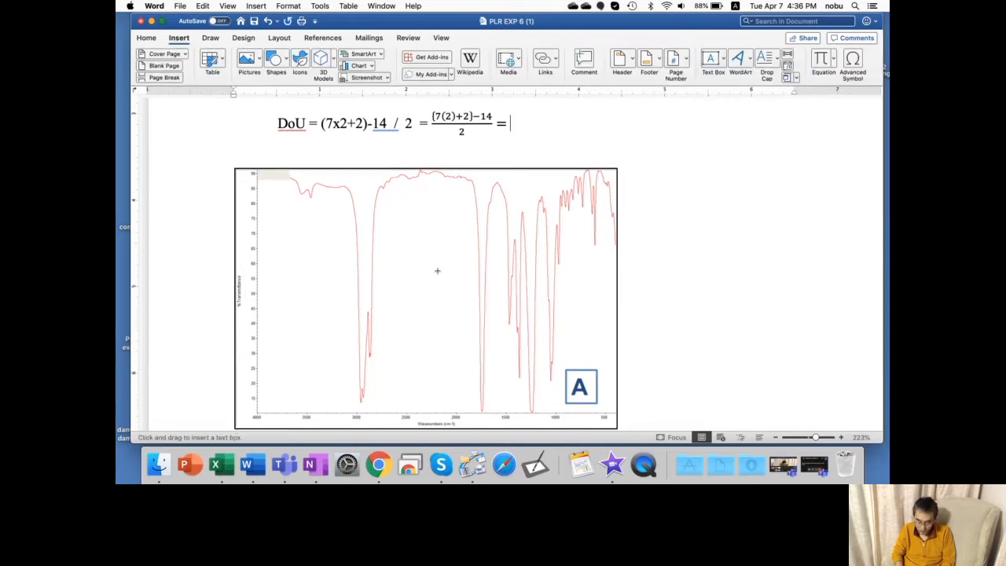
{"action": "left_click_drag", "start_coordinate": [452, 281], "coordinate": [494, 306]}
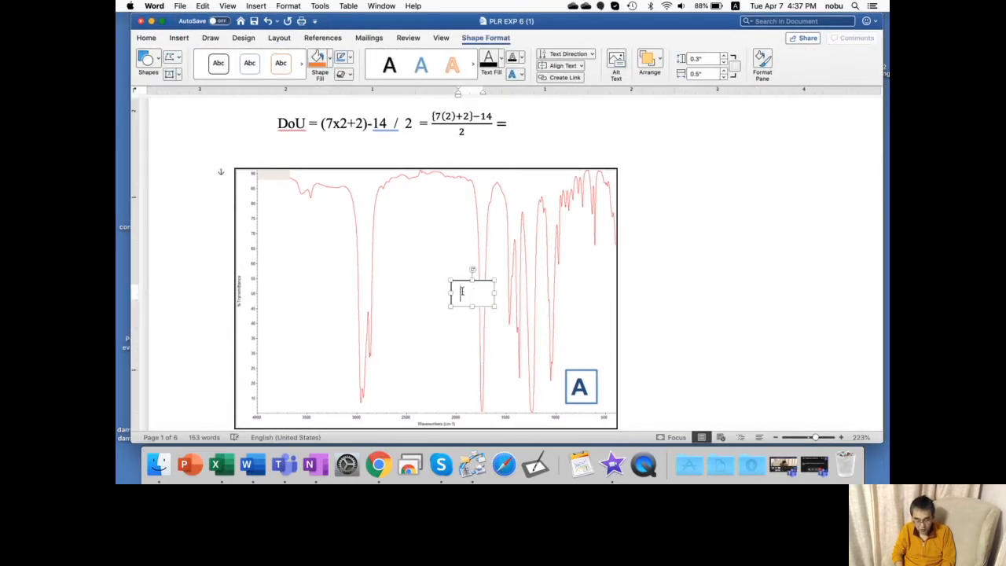
{"action": "type", "text": "C="}
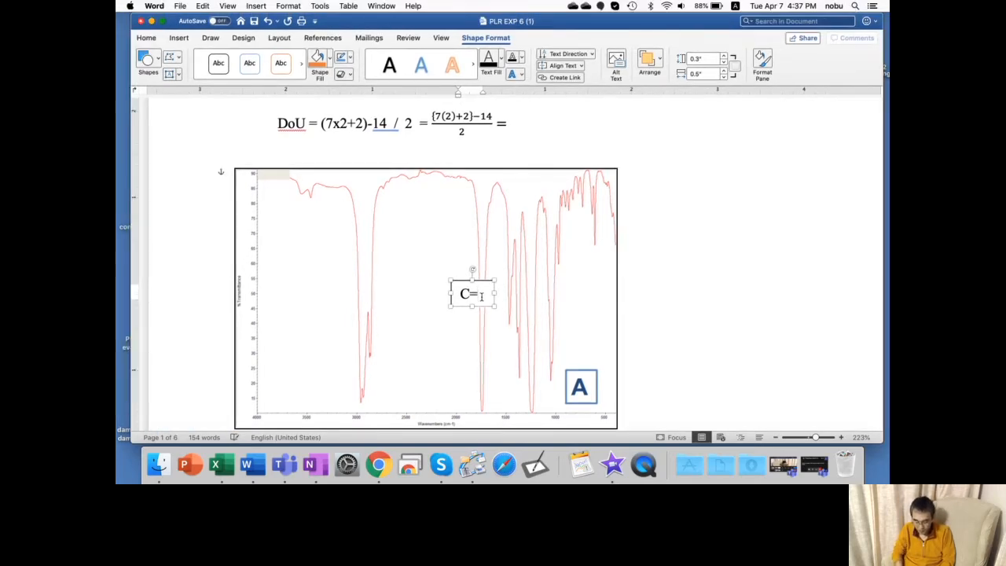
Widen the text box to about 0.81 inches and complete its text as "C=O".
{"action": "left_click_drag", "start_coordinate": [493, 294], "coordinate": [521, 294]}
{"action": "key", "text": "BackSpace"}
{"action": "mouse_move", "coordinate": [520, 303]}
{"action": "left_mouse_down"}
{"action": "mouse_move", "coordinate": [507, 325]}
{"action": "mouse_move", "coordinate": [470, 327]}
{"action": "mouse_move", "coordinate": [497, 315]}
{"action": "mouse_move", "coordinate": [510, 345]}
{"action": "mouse_move", "coordinate": [500, 307]}
{"action": "mouse_move", "coordinate": [505, 315]}
{"action": "left_mouse_up"}
{"action": "left_click", "coordinate": [445, 281]}
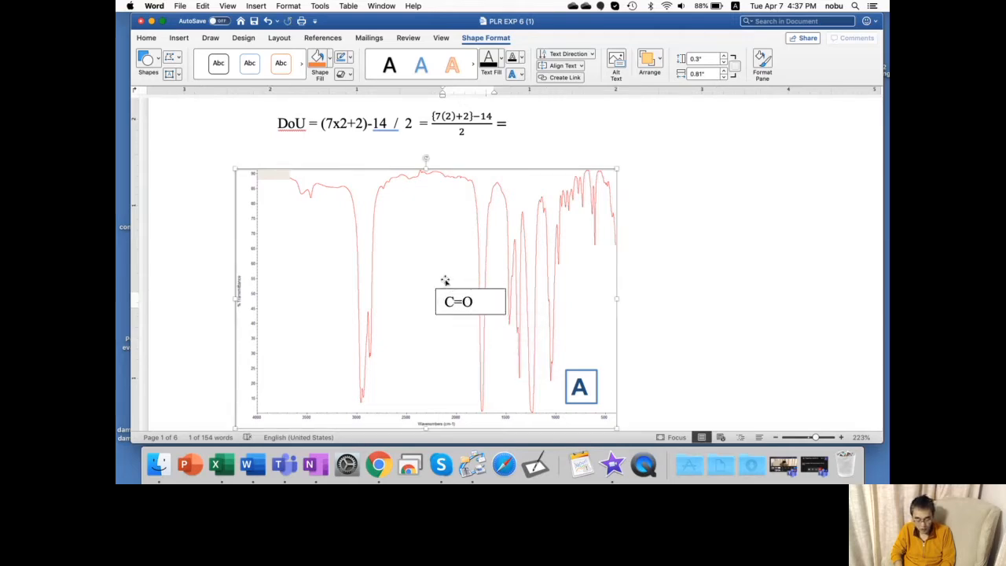
Format the C=O text box with no fill.
{"action": "left_click", "coordinate": [465, 307]}
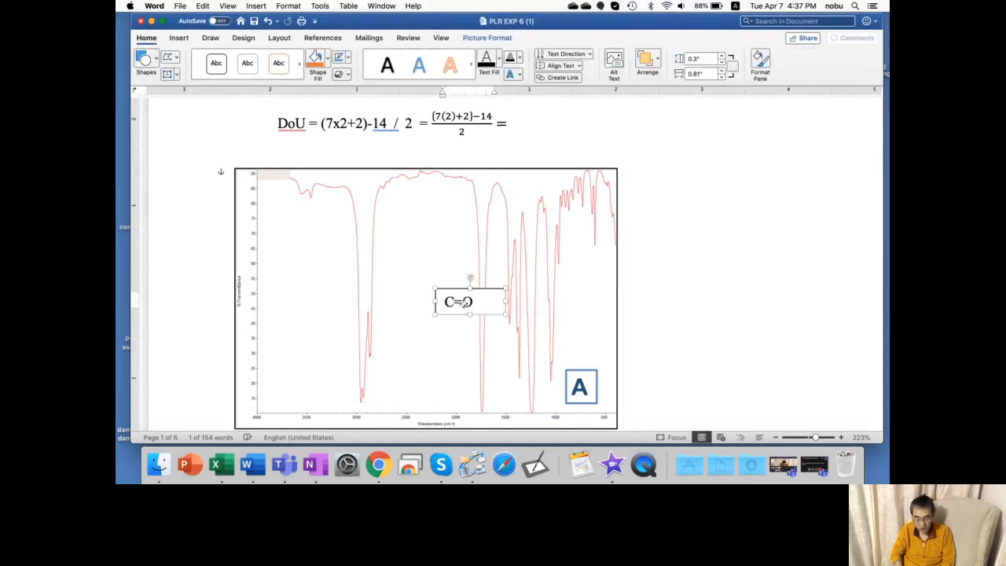
{"action": "right_click", "coordinate": [465, 307]}
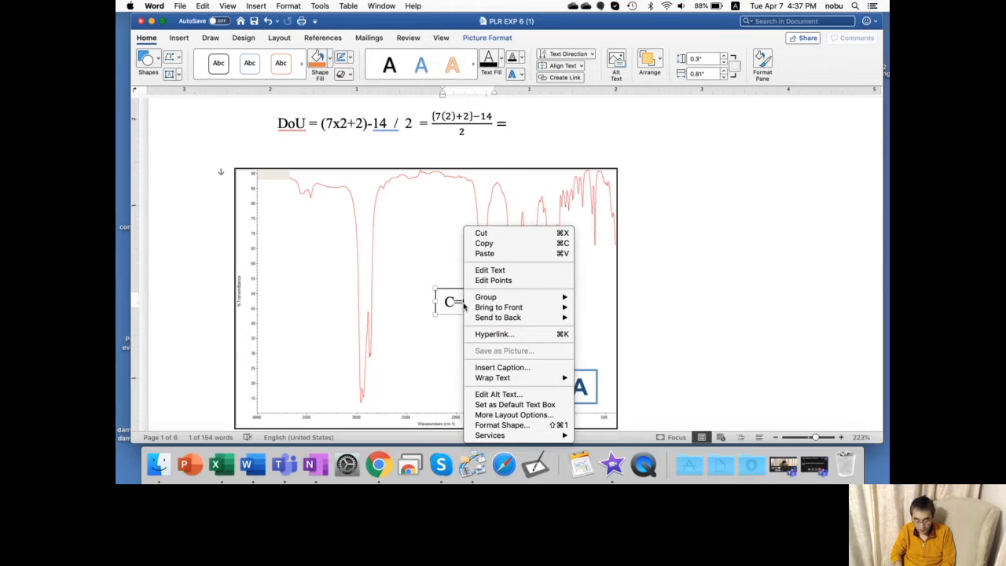
{"action": "left_click", "coordinate": [509, 425]}
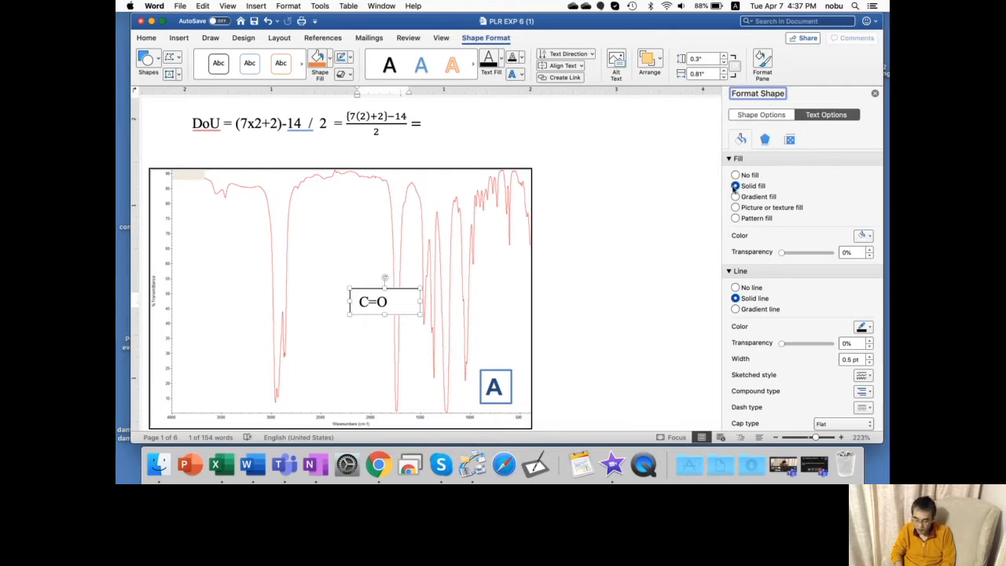
{"action": "left_click", "coordinate": [735, 175]}
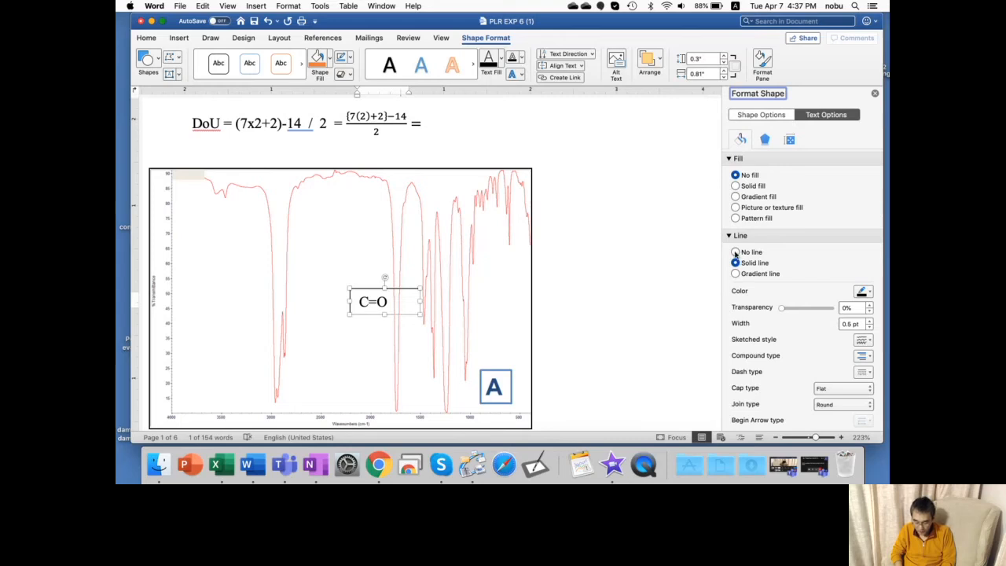
{"action": "left_click", "coordinate": [736, 186]}
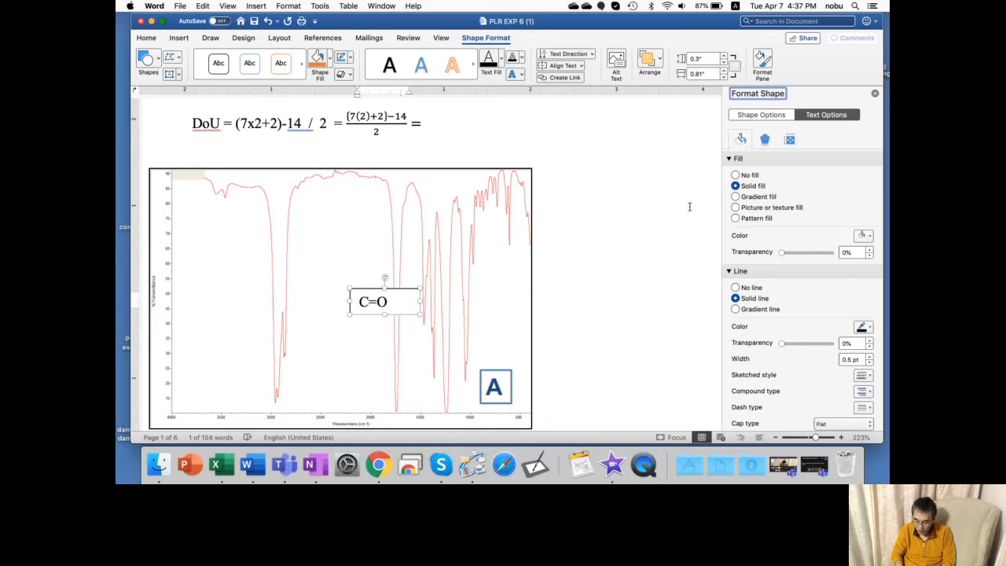
{"action": "left_click", "coordinate": [736, 176]}
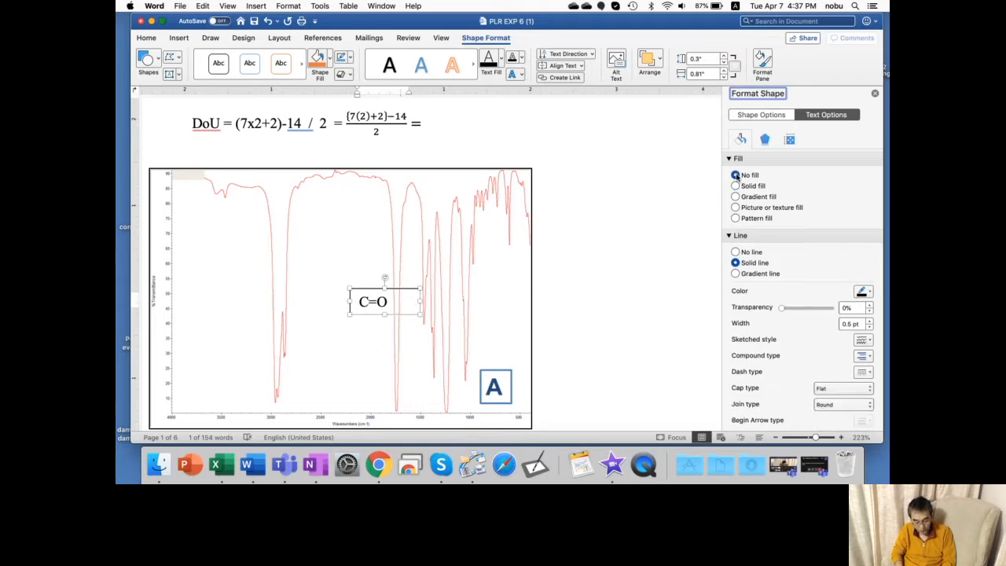
{"action": "left_click", "coordinate": [402, 295]}
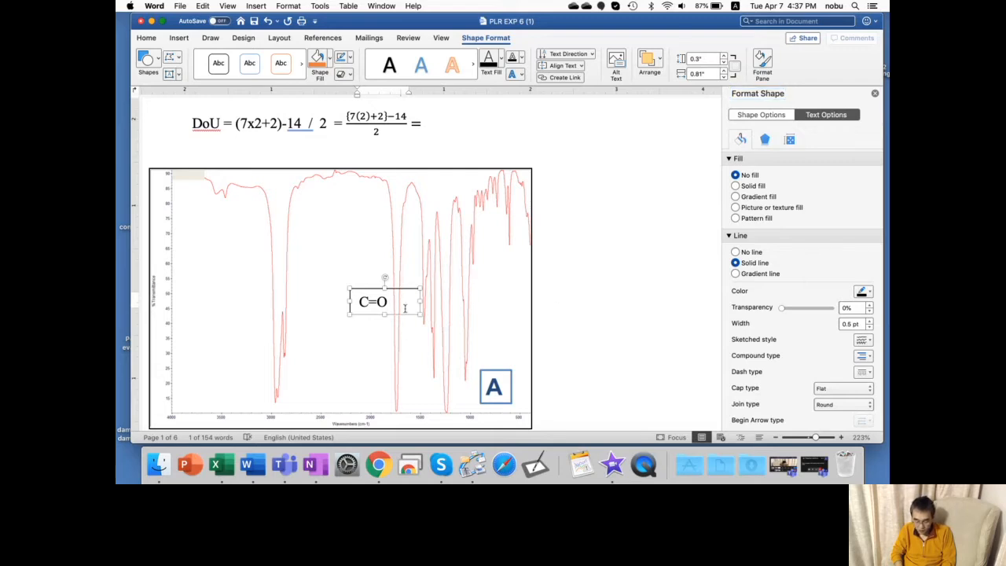
{"action": "left_click", "coordinate": [360, 359]}
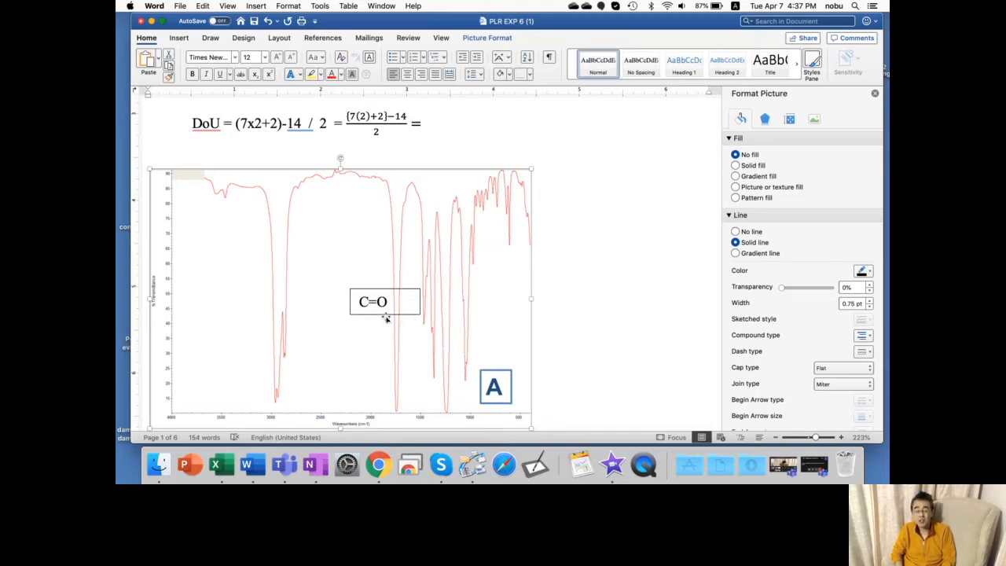
Remove the outline of the C=O text box by setting it to no line.
{"action": "left_click", "coordinate": [411, 308]}
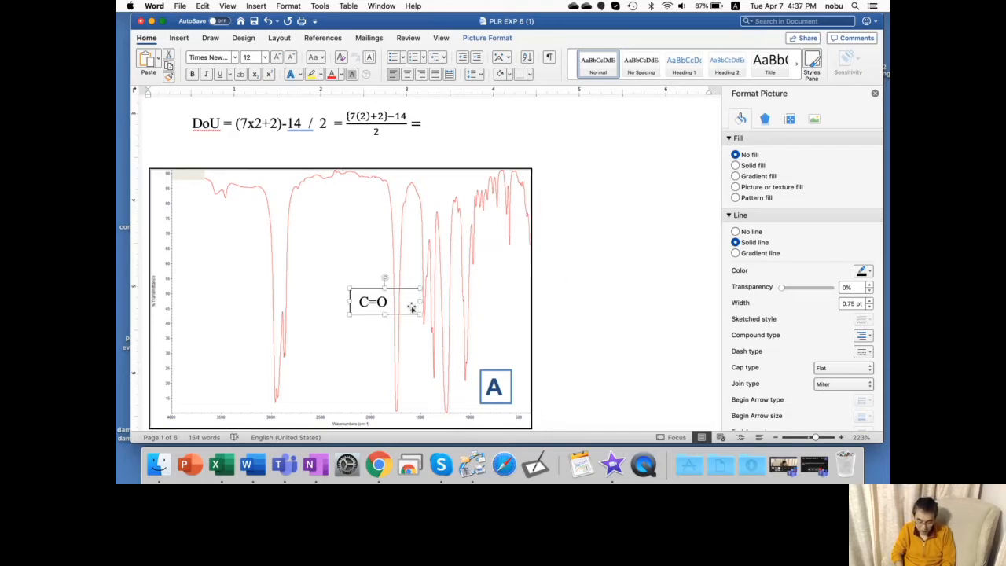
{"action": "left_click", "coordinate": [734, 252]}
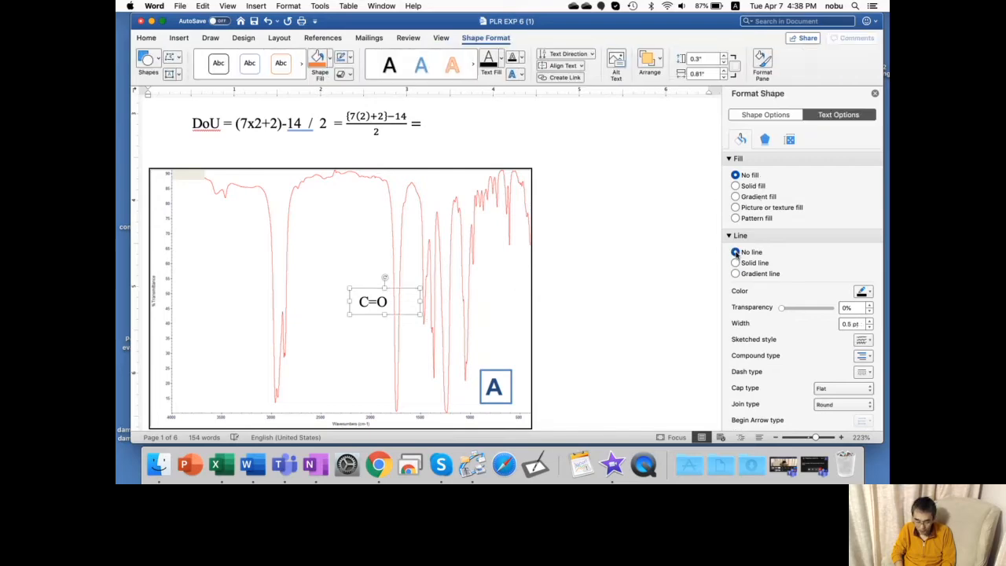
{"action": "left_click", "coordinate": [463, 364]}
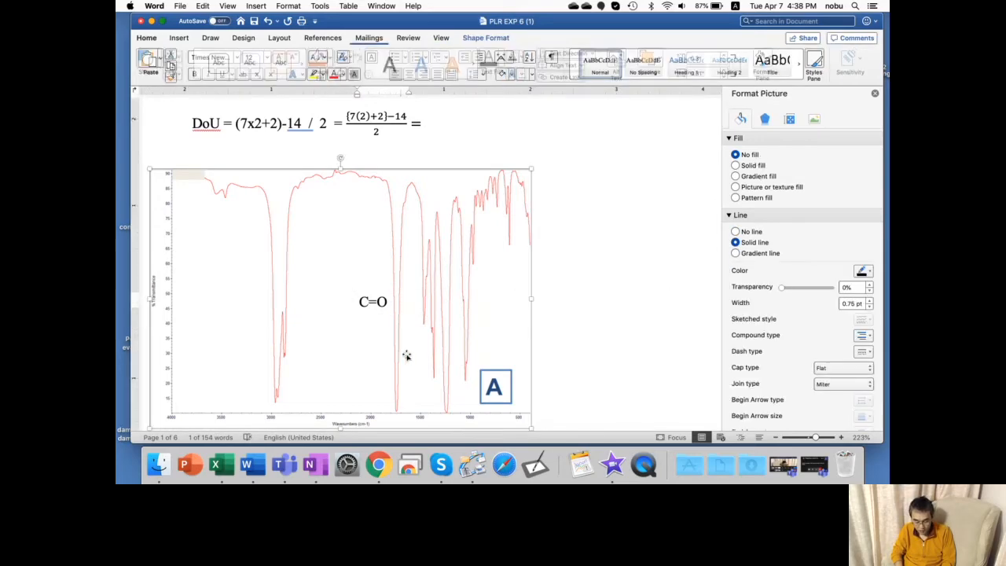
Move the C=O label down to the lower end of the peak between 2000 and 1500 cm-1.
{"action": "left_click", "coordinate": [374, 301]}
{"action": "left_click_drag", "start_coordinate": [368, 290], "coordinate": [381, 365]}
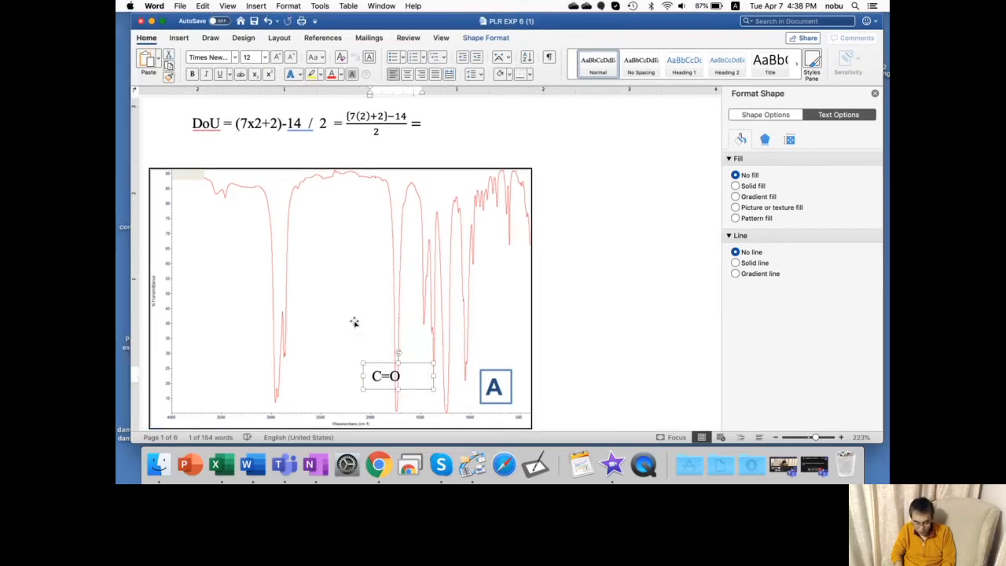
{"action": "left_click", "coordinate": [353, 321]}
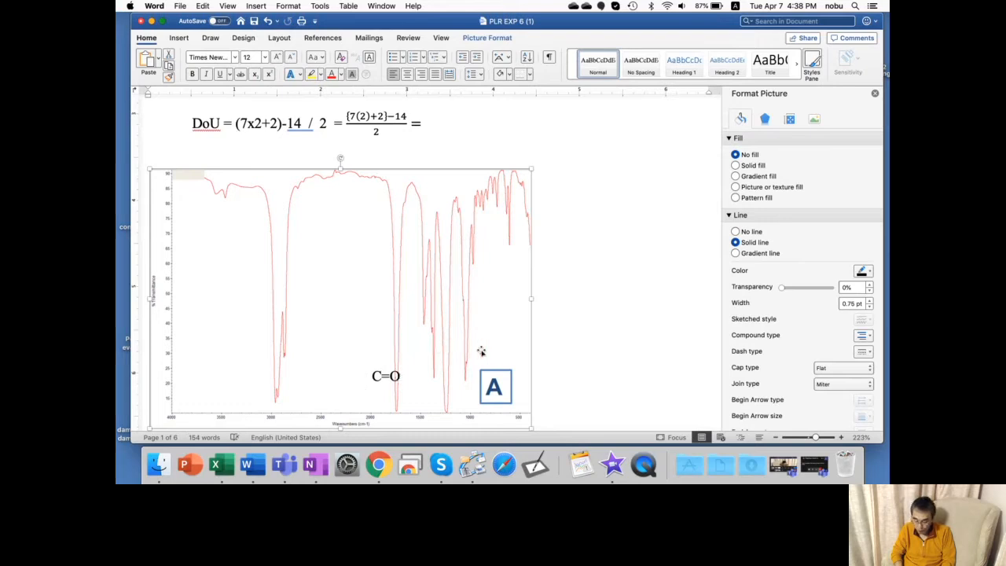
Try changing the line color of the spectrum picture to red.
{"action": "left_click", "coordinate": [868, 272]}
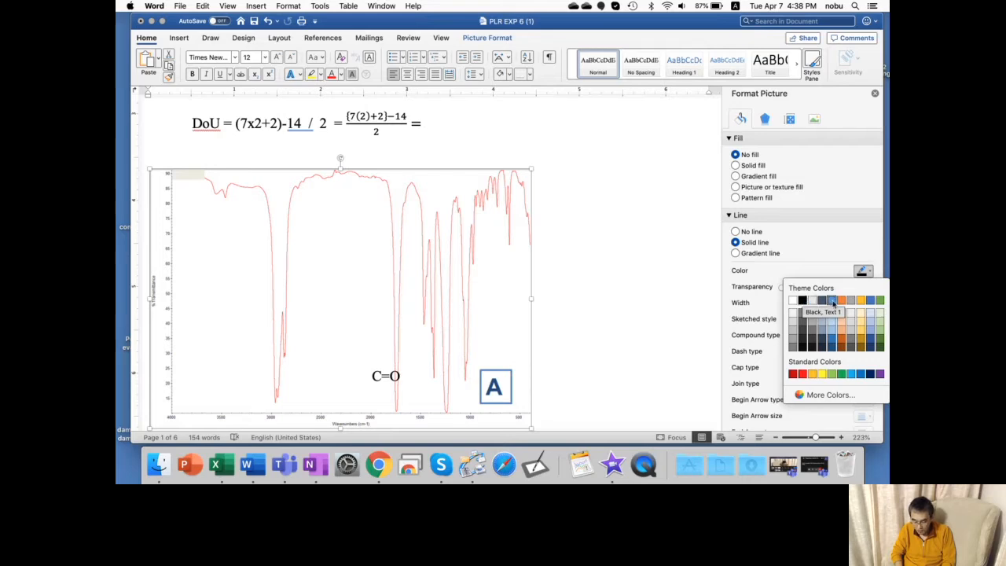
{"action": "left_click", "coordinate": [801, 374]}
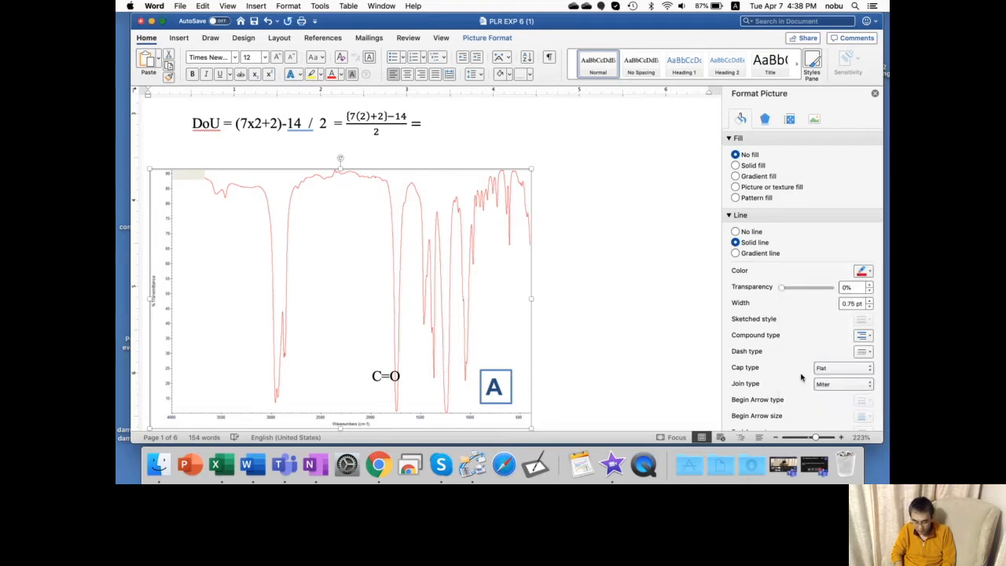
{"action": "left_click", "coordinate": [389, 375]}
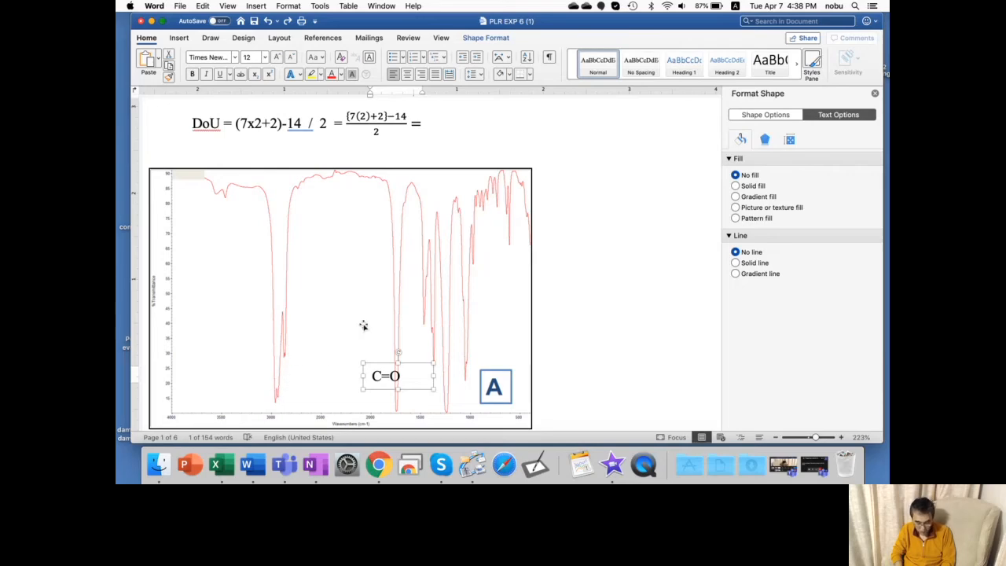
{"action": "left_click", "coordinate": [285, 333]}
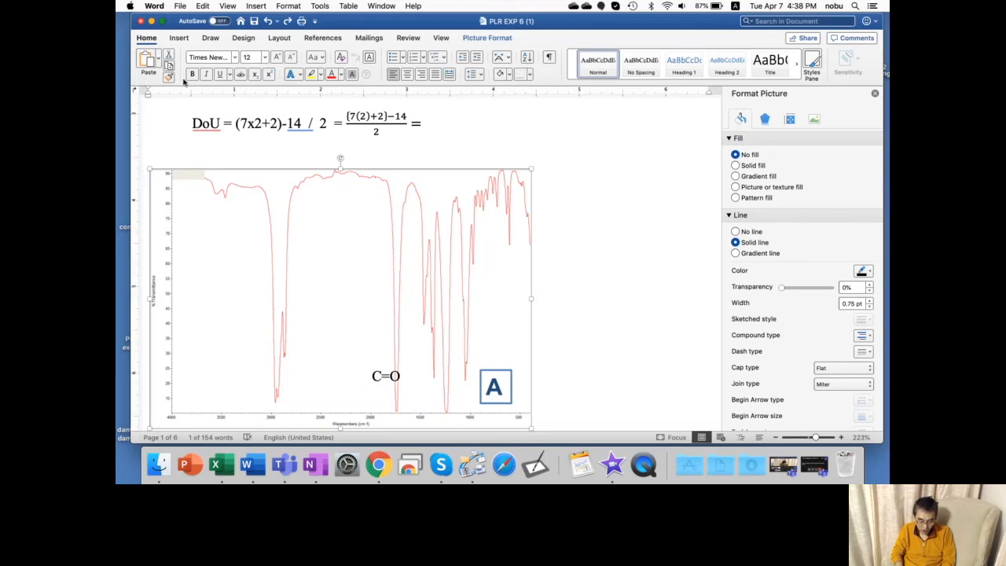
Try adding a second text box, about 0.32 by 0.47 inches, over the peak near 3000 cm-1, and undo it.
{"action": "left_click", "coordinate": [178, 39]}
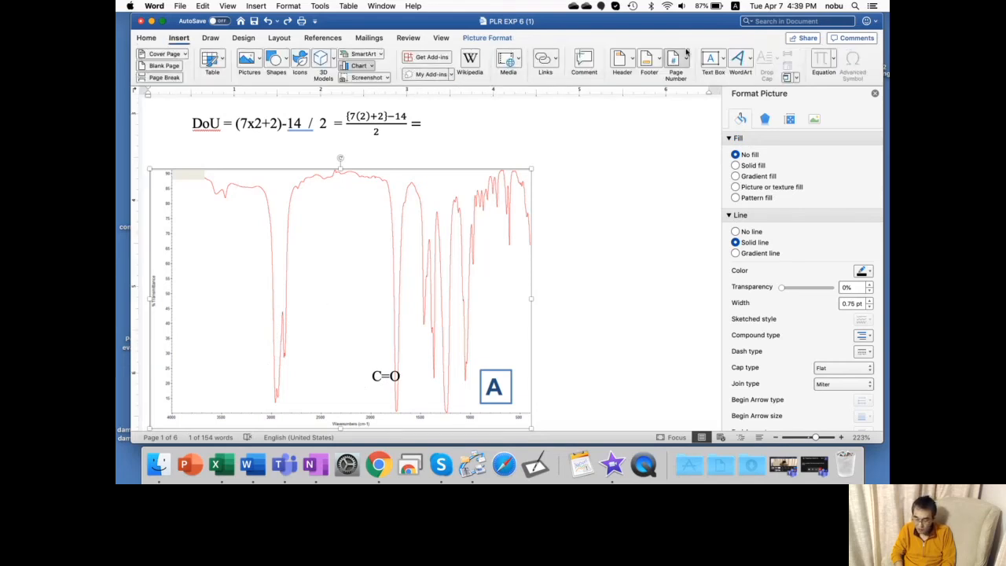
{"action": "left_click", "coordinate": [719, 61]}
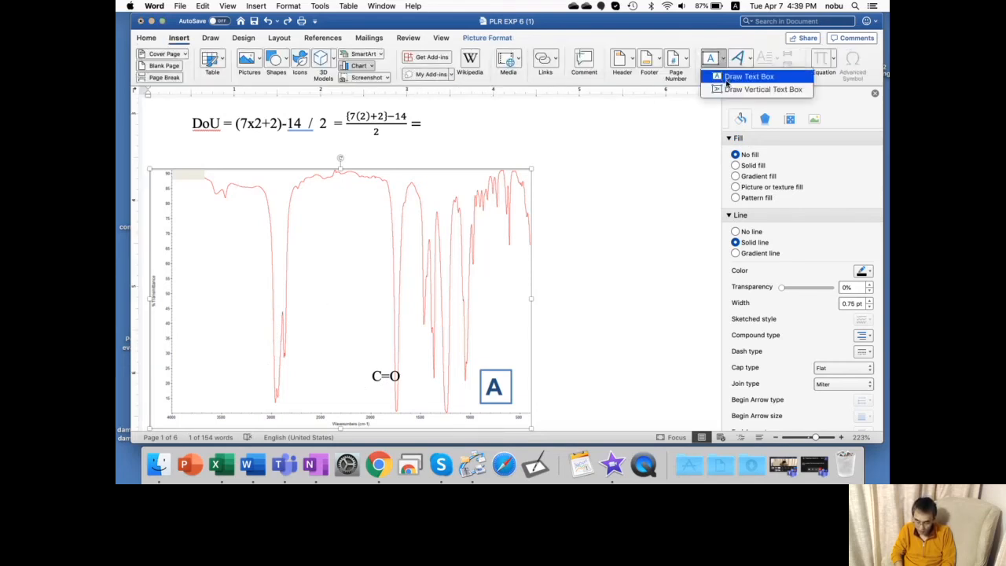
{"action": "left_click", "coordinate": [731, 77]}
{"action": "left_click_drag", "start_coordinate": [276, 328], "coordinate": [317, 355]}
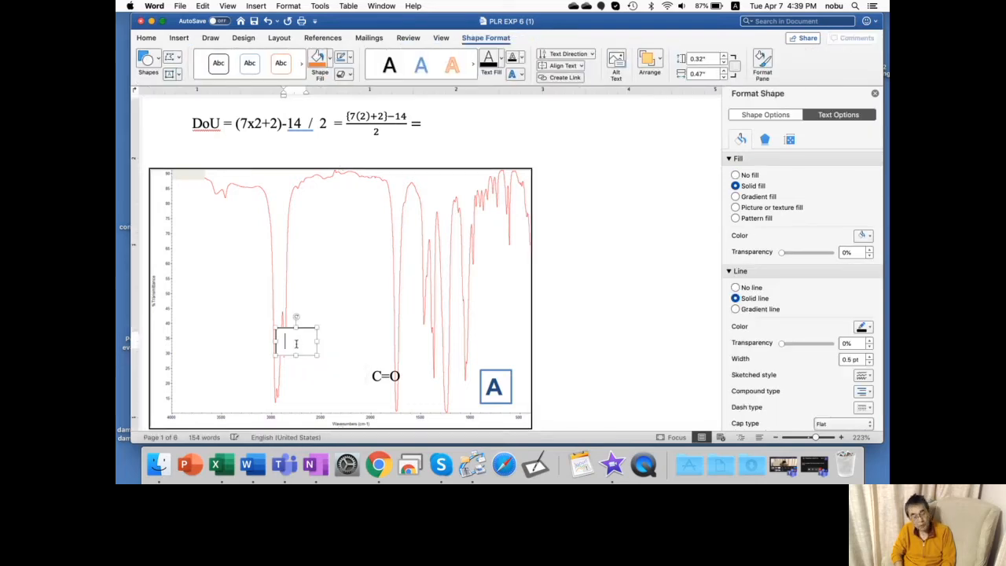
{"action": "key", "text": "super+z"}
Duplicate the C=O label and place the copy over the lower part of the peak near 3000 cm-1.
{"action": "left_click", "coordinate": [375, 374]}
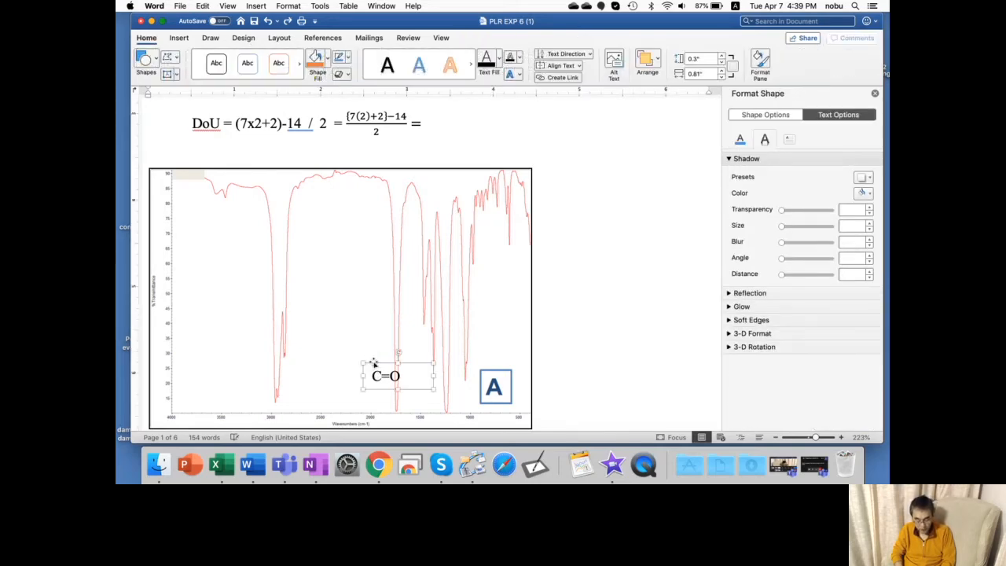
{"action": "right_click", "coordinate": [372, 368]}
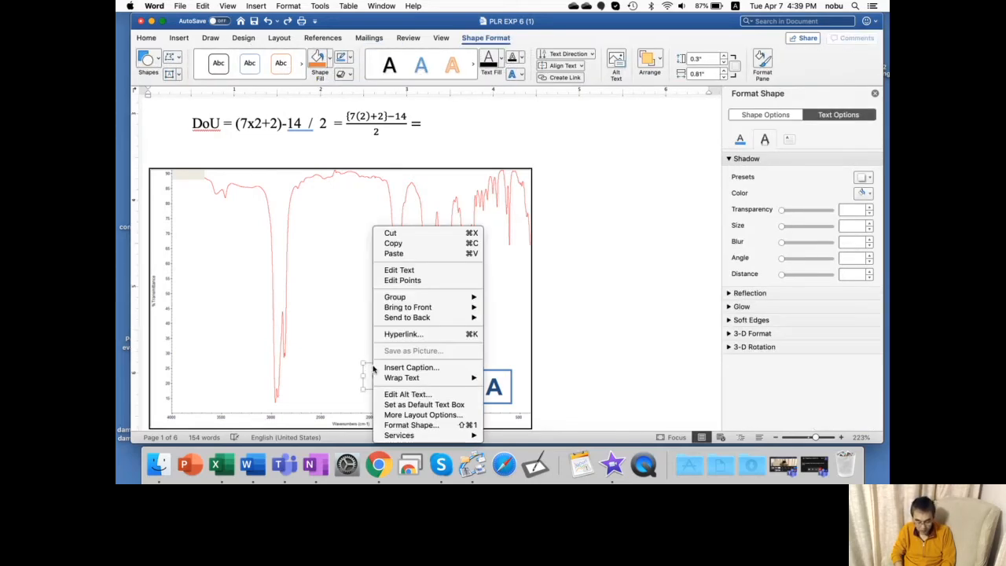
{"action": "left_click", "coordinate": [393, 243]}
{"action": "left_click", "coordinate": [279, 346]}
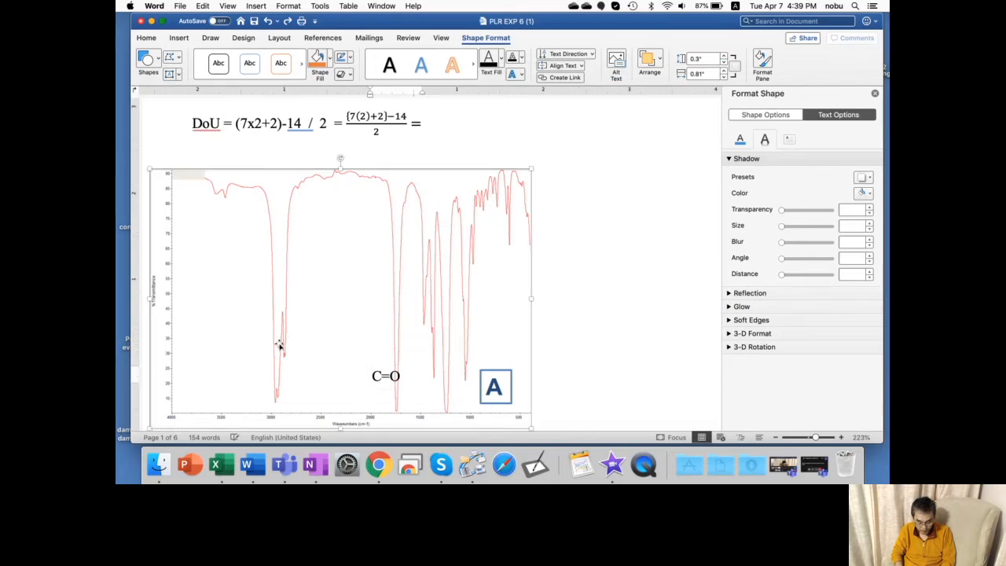
{"action": "right_click", "coordinate": [279, 346]}
{"action": "left_click", "coordinate": [301, 264]}
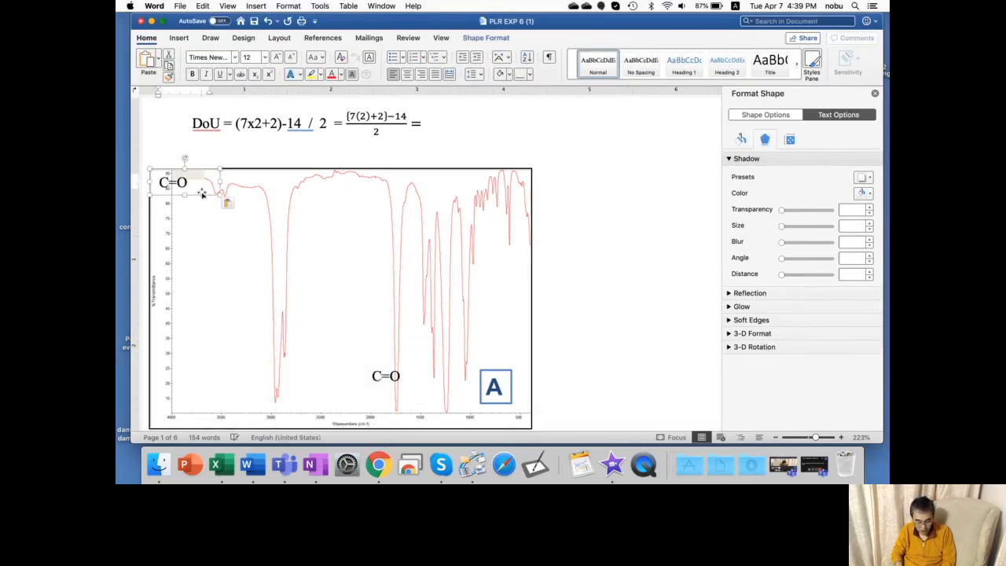
{"action": "left_click_drag", "start_coordinate": [200, 198], "coordinate": [311, 351]}
Change the copied label's text to "C-H (sp3)" and widen its text box so the text fits on one line.
{"action": "left_click", "coordinate": [301, 343]}
{"action": "key", "text": "BackSpace"}
{"action": "type", "text": "-"}
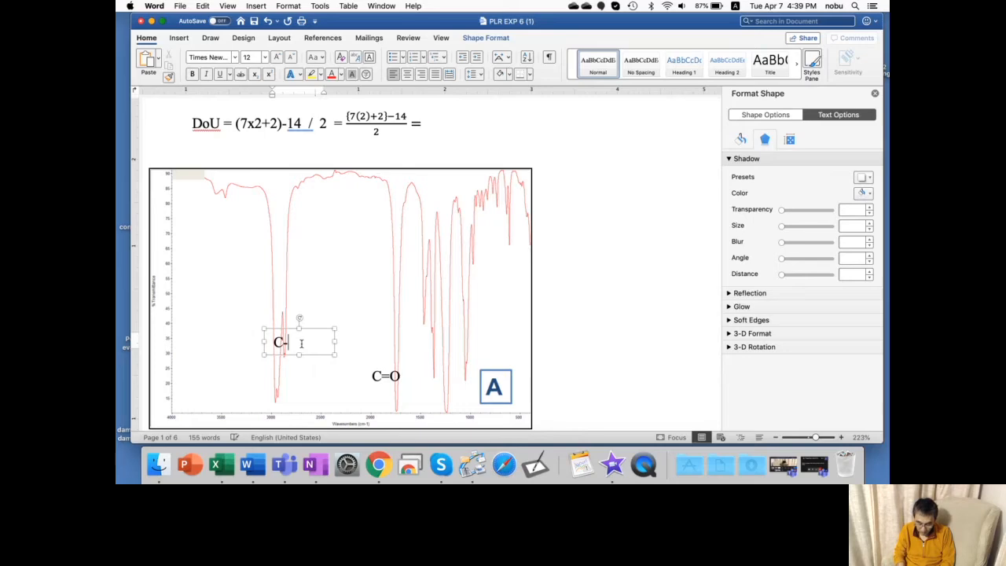
{"action": "type", "text": "H(sp"}
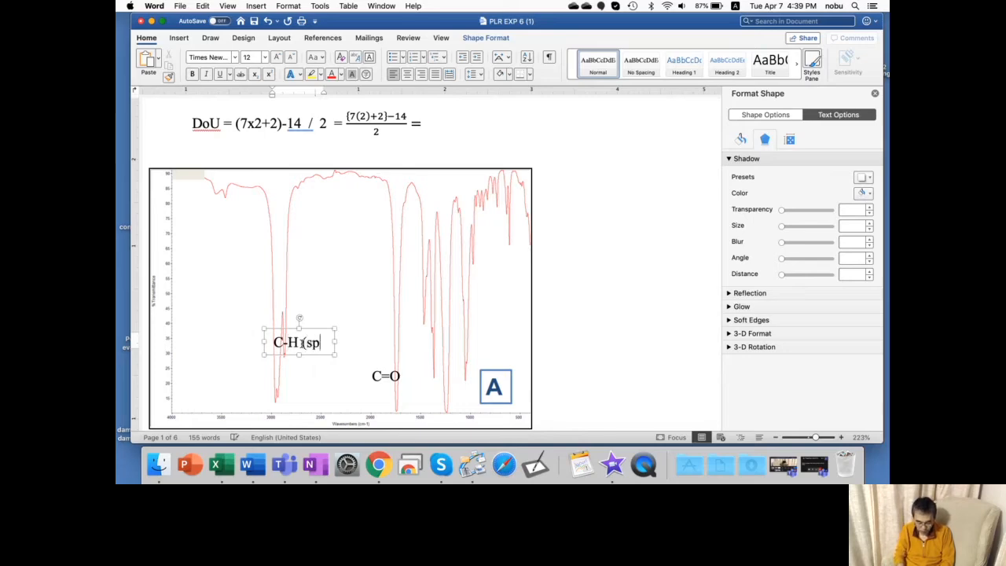
{"action": "key", "text": "BackSpace"}
{"action": "key", "text": "BackSpace"}
{"action": "key", "text": "BackSpace"}
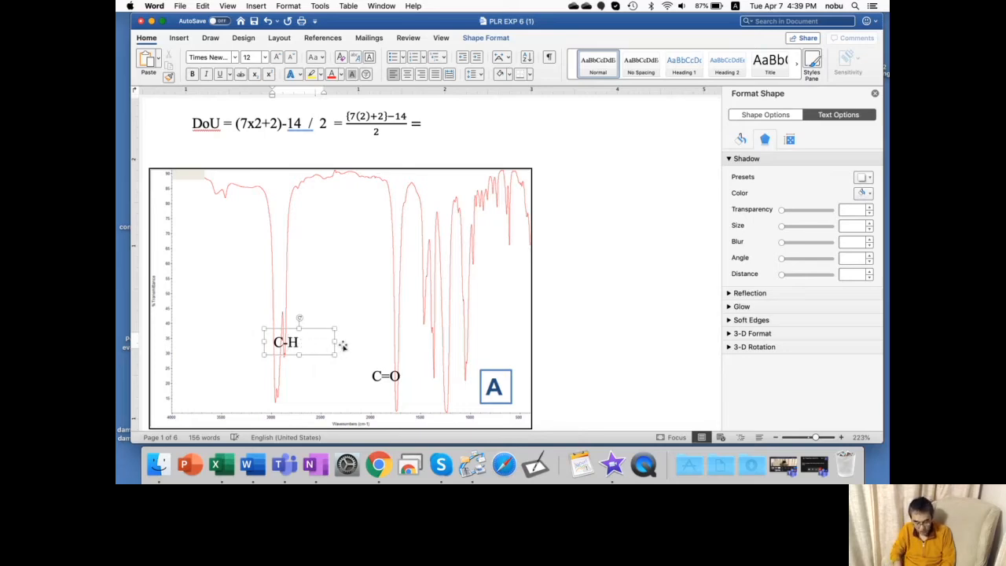
{"action": "left_click", "coordinate": [334, 339]}
Set the font size of the whole C-H (sp3) label to 10.
{"action": "left_click_drag", "start_coordinate": [334, 354], "coordinate": [262, 353]}
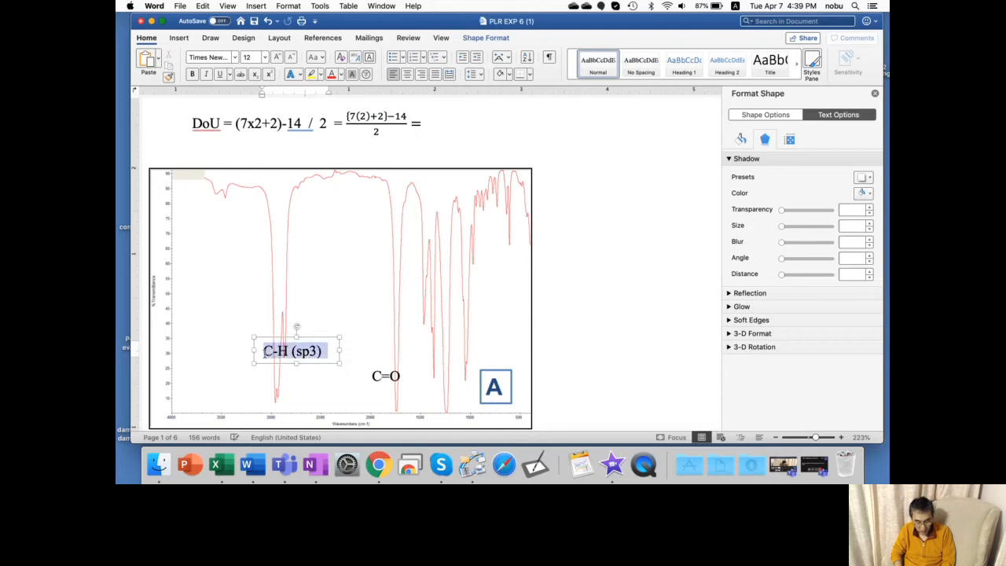
{"action": "left_click", "coordinate": [264, 57]}
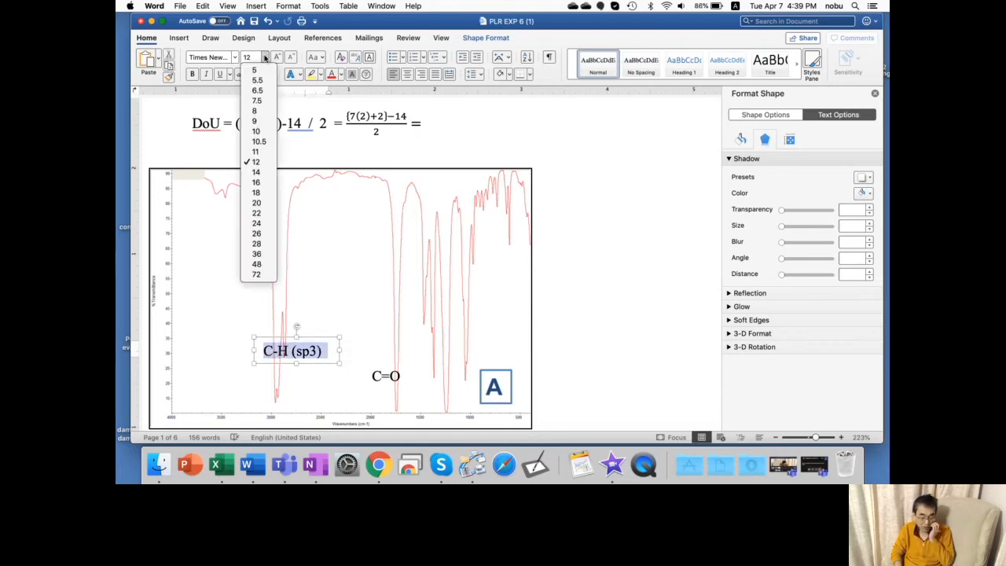
{"action": "left_click", "coordinate": [252, 131]}
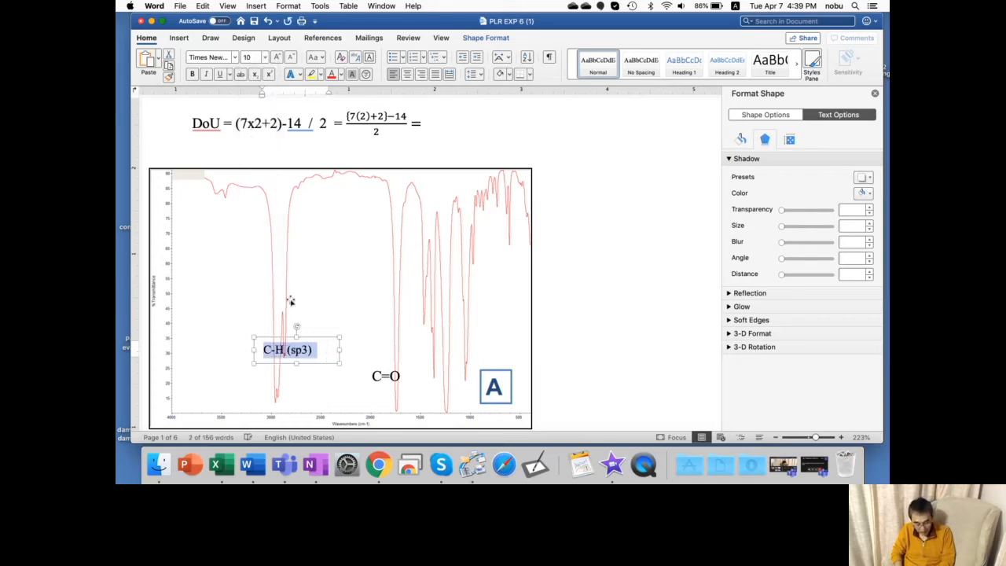
Format the 3 in the C-H (sp3) label as superscript and deselect the text box.
{"action": "left_click", "coordinate": [309, 351]}
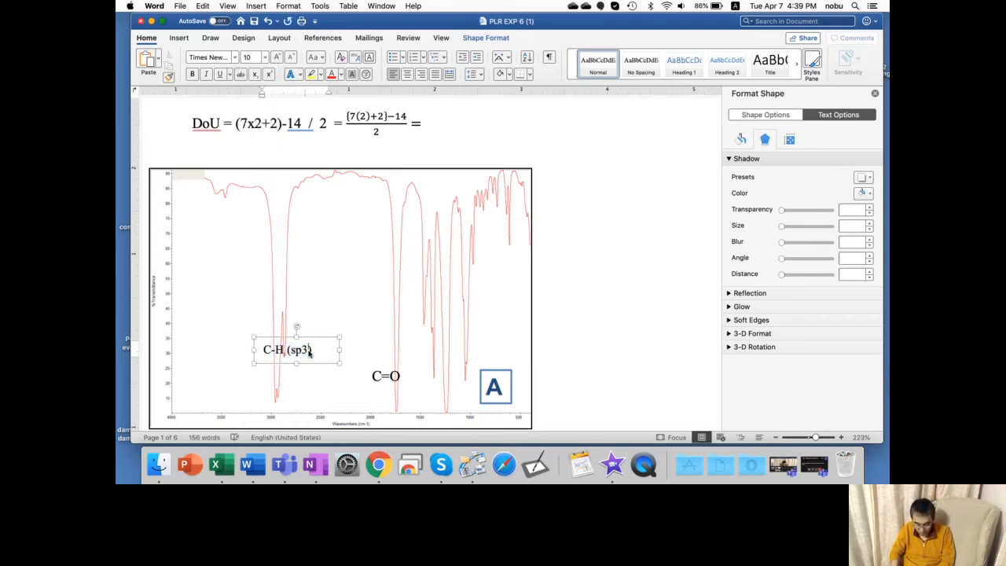
{"action": "left_click_drag", "start_coordinate": [309, 351], "coordinate": [302, 350]}
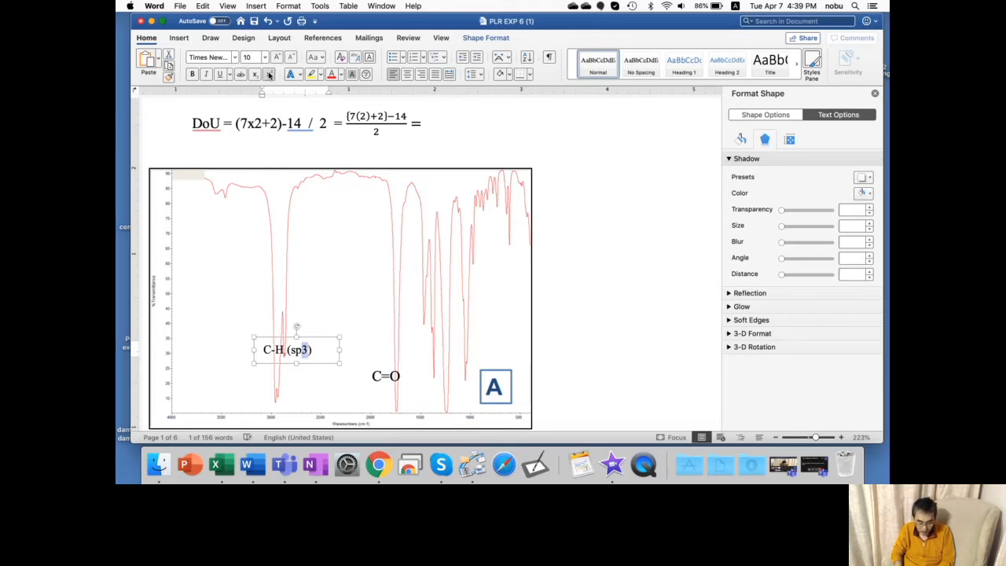
{"action": "left_click", "coordinate": [359, 224]}
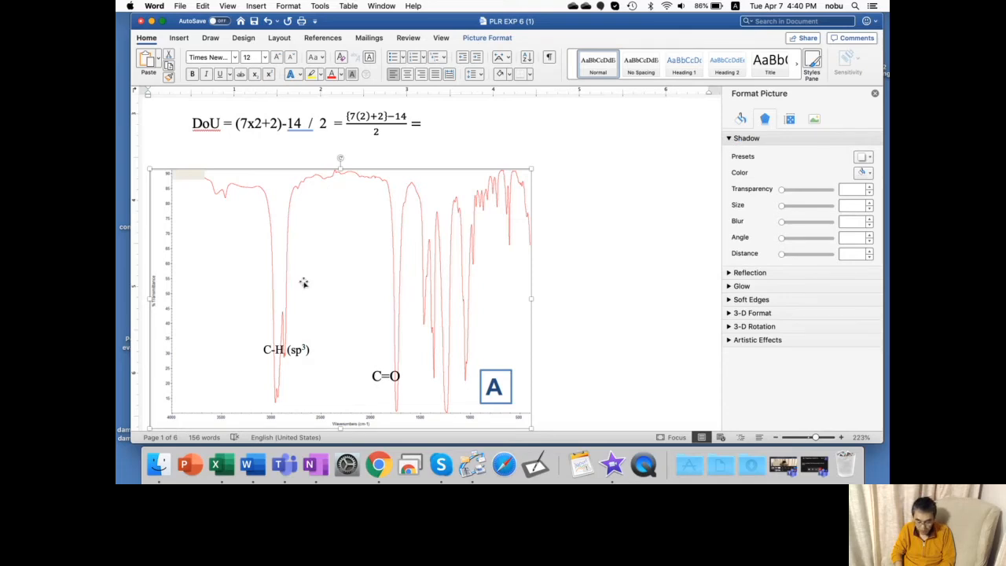
Look through the report from spectrum A to spectrum B and the C3H8O section with its spectrum.
{"action": "scroll", "coordinate": [303, 283], "scroll_direction": "down", "scroll_amount": 5}
{"action": "scroll", "coordinate": [304, 283], "scroll_direction": "up", "scroll_amount": 5}
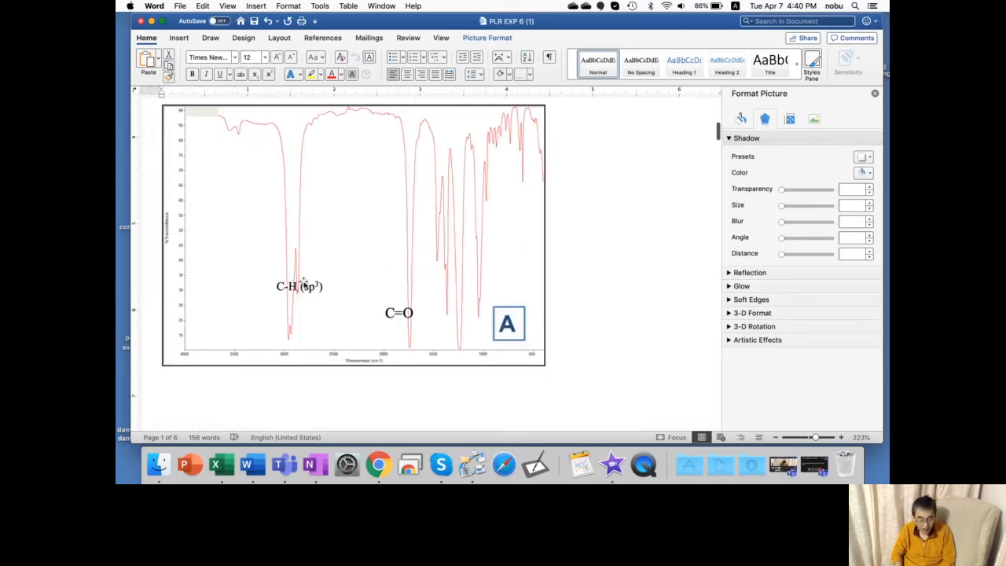
{"action": "scroll", "coordinate": [304, 283], "scroll_direction": "down", "scroll_amount": 5}
{"action": "scroll", "coordinate": [303, 282], "scroll_direction": "down", "scroll_amount": 8}
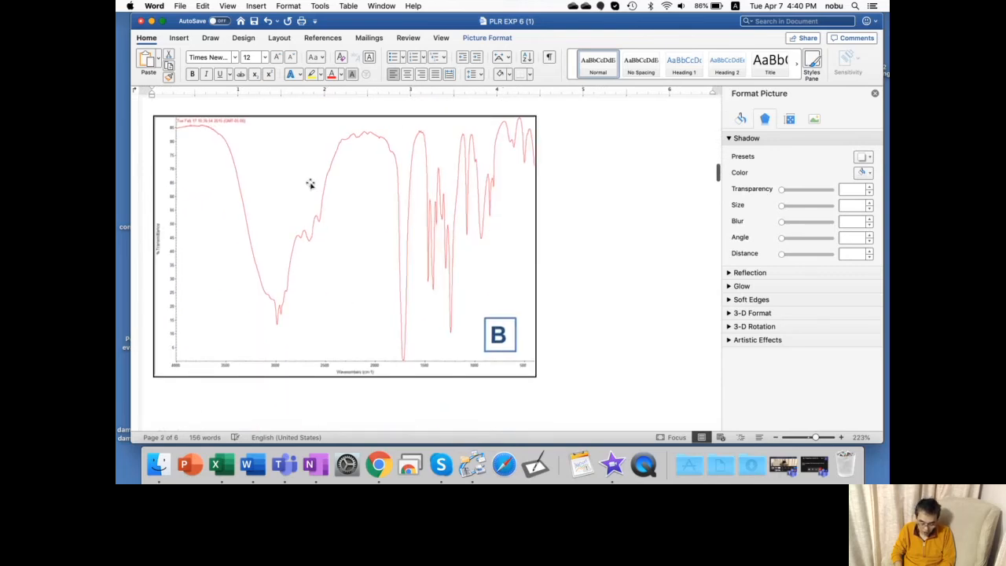
{"action": "scroll", "coordinate": [310, 184], "scroll_direction": "up", "scroll_amount": 2}
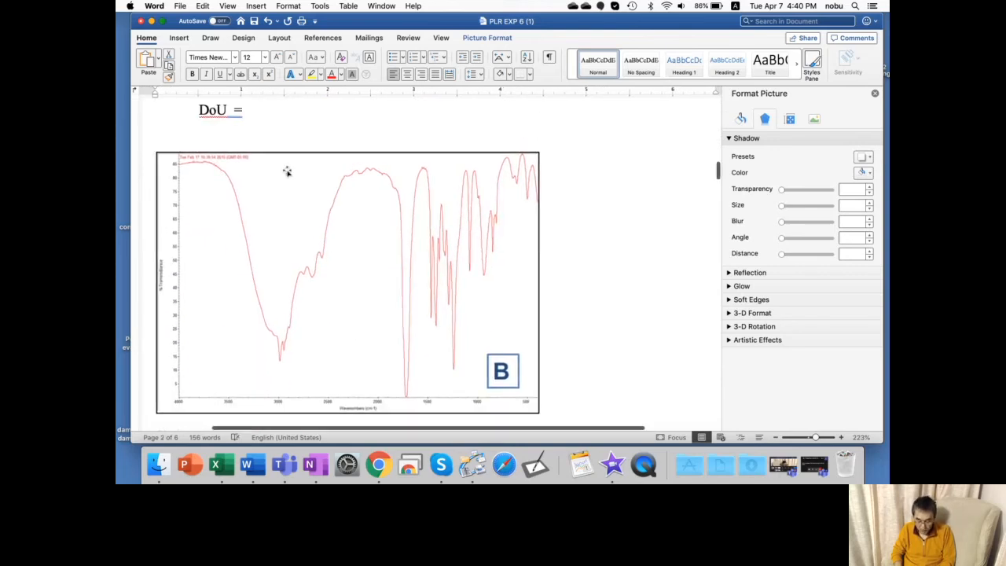
{"action": "scroll", "coordinate": [287, 172], "scroll_direction": "up", "scroll_amount": 3}
{"action": "scroll", "coordinate": [374, 252], "scroll_direction": "down", "scroll_amount": 20}
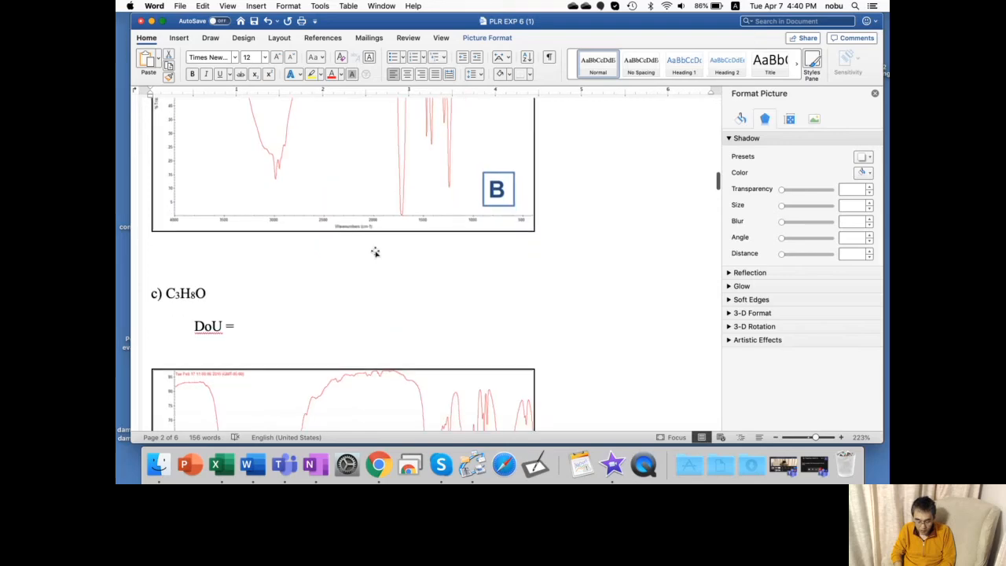
{"action": "scroll", "coordinate": [375, 252], "scroll_direction": "up", "scroll_amount": 20}
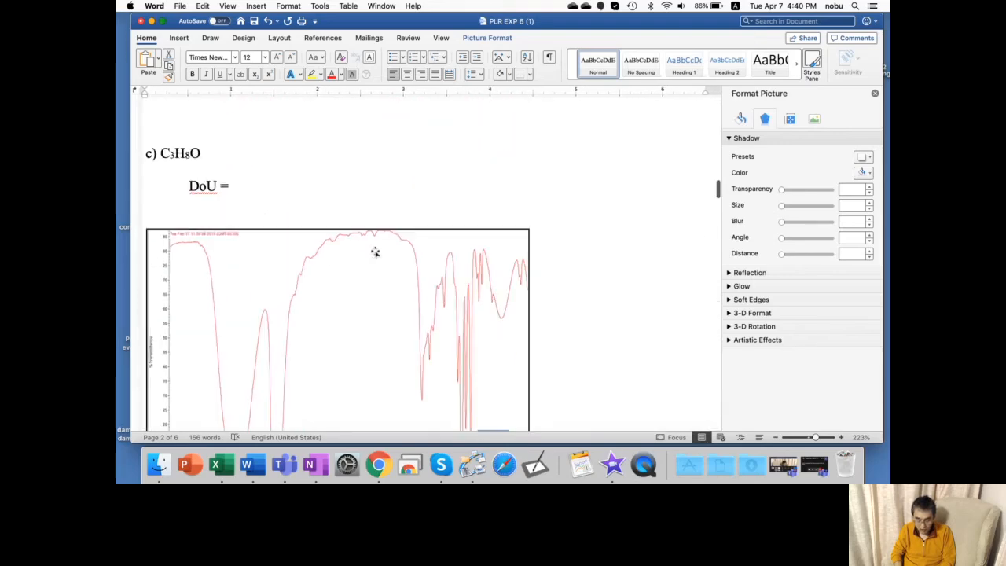